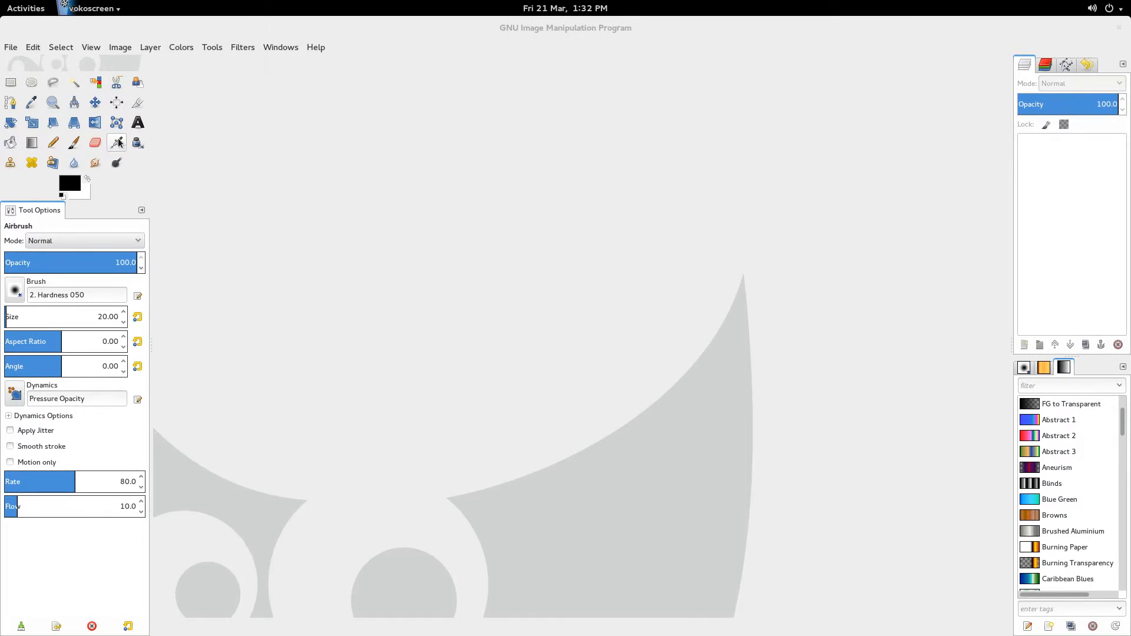
Open the image Hiviz polo.JPG from the recently used files
{"action": "left_click", "coordinate": [13, 51]}
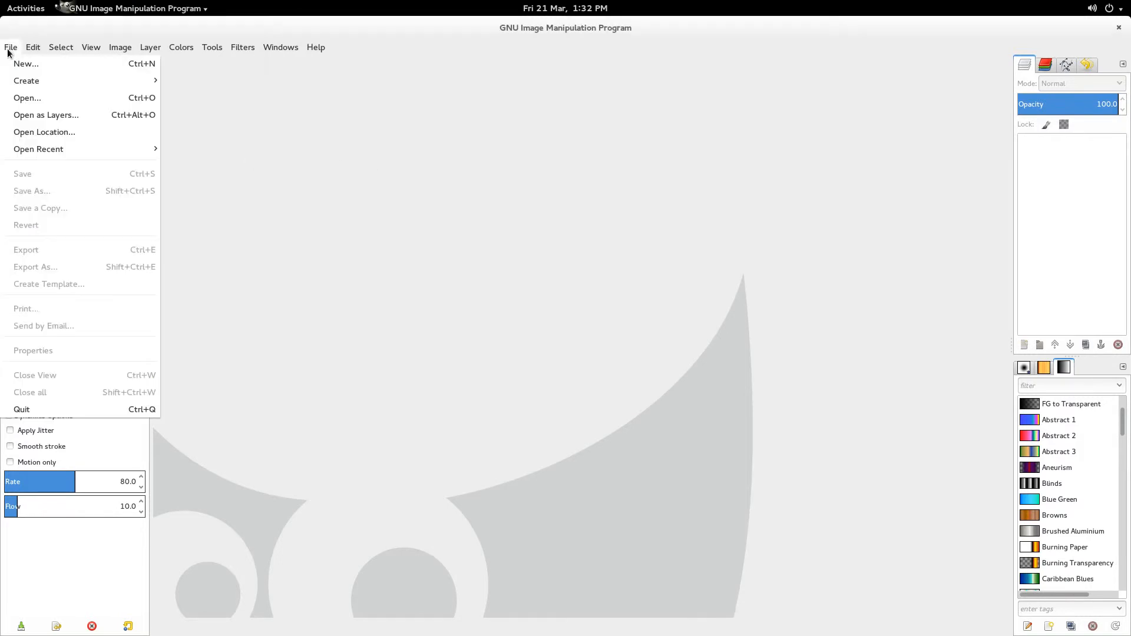
{"action": "left_click", "coordinate": [25, 96]}
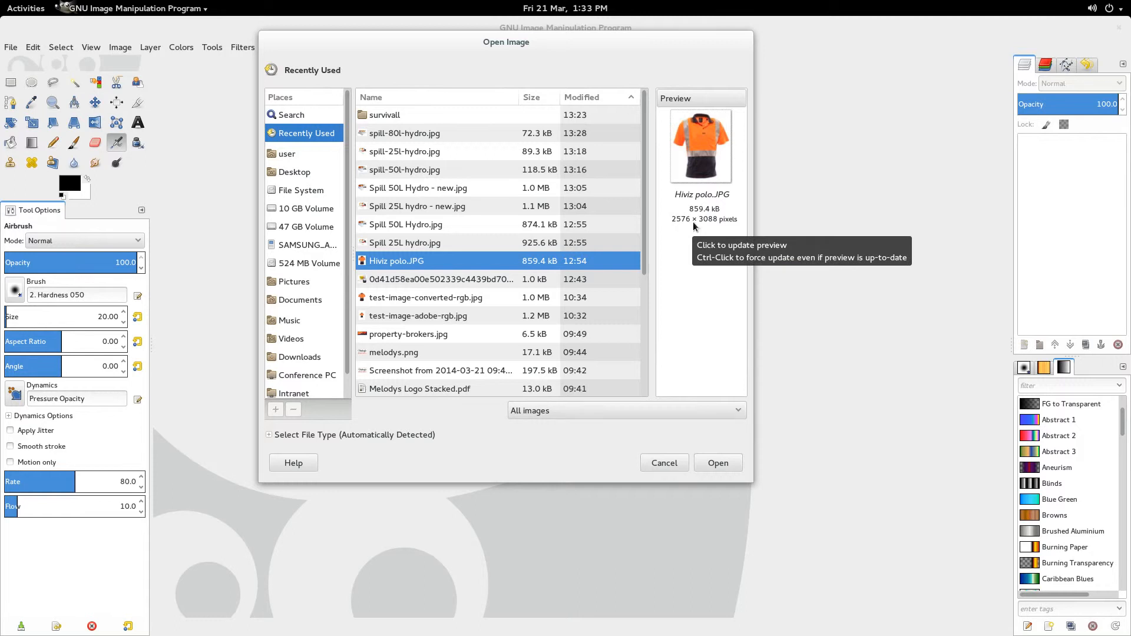
{"action": "left_click", "coordinate": [723, 463]}
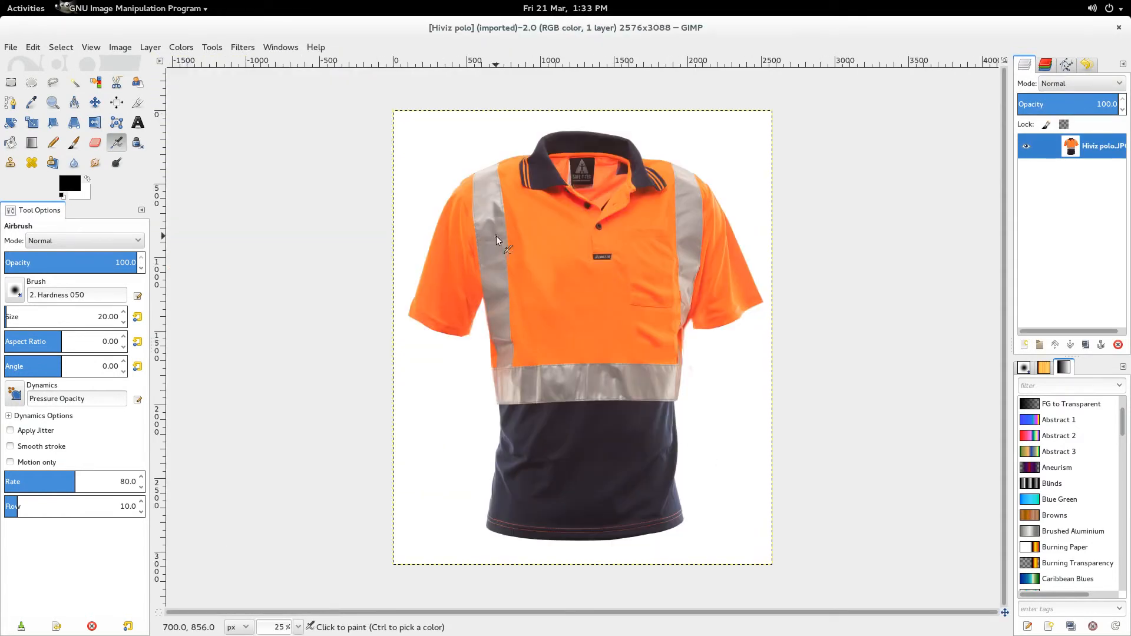
Start scaling the image and set its width to 1024 px, keeping the height linked
{"action": "left_click", "coordinate": [120, 47]}
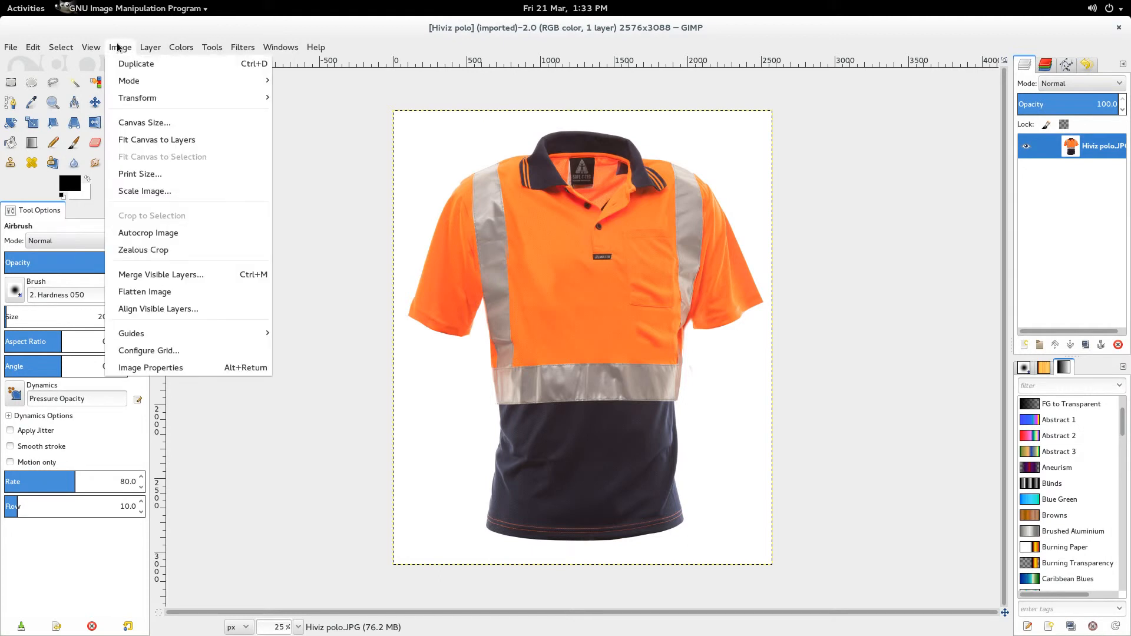
{"action": "left_click", "coordinate": [151, 189]}
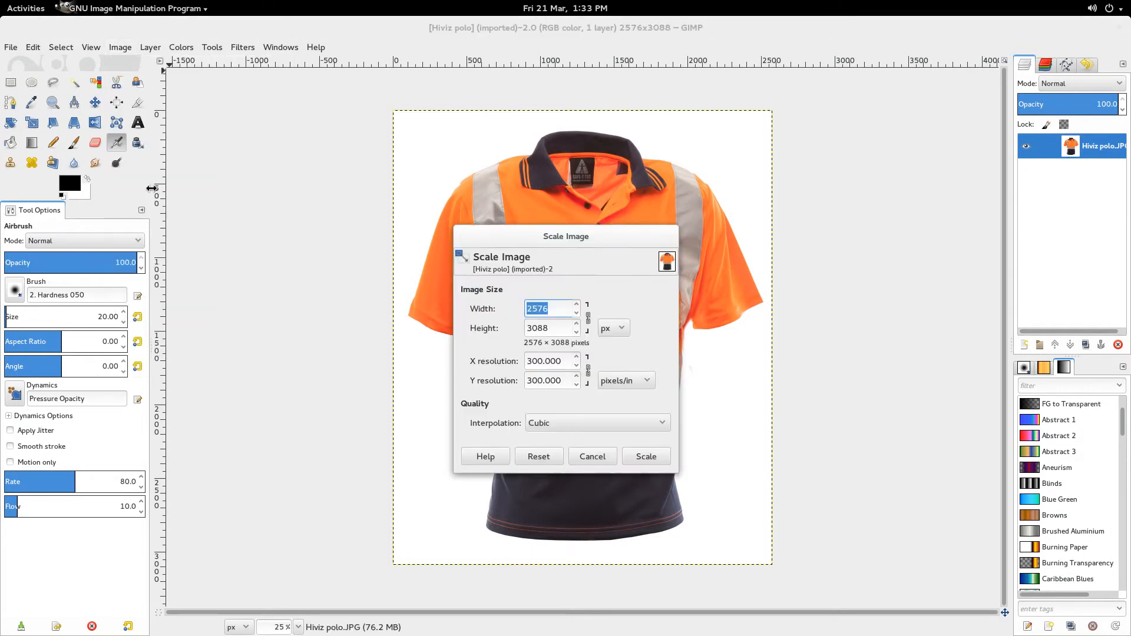
{"action": "left_click", "coordinate": [556, 310]}
{"action": "left_click_drag", "start_coordinate": [555, 309], "coordinate": [468, 312]}
{"action": "type", "text": "1024"}
{"action": "left_click", "coordinate": [558, 326]}
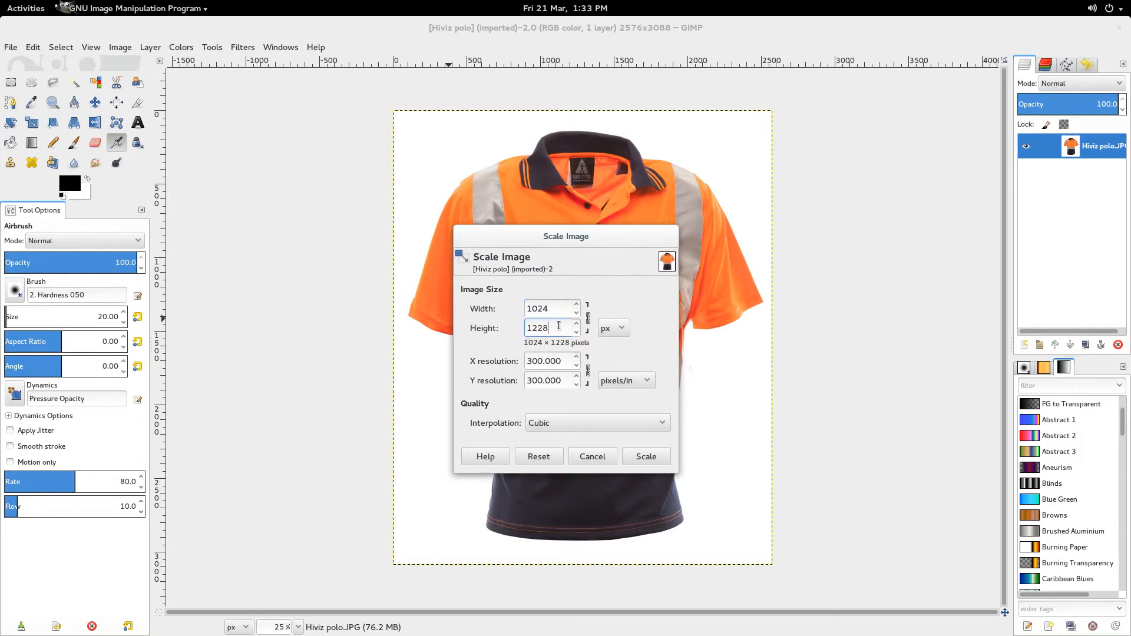
Set the X and Y resolution to 96 pixels/in and apply the image scaling
{"action": "left_click", "coordinate": [566, 363]}
{"action": "left_click_drag", "start_coordinate": [562, 361], "coordinate": [504, 361]}
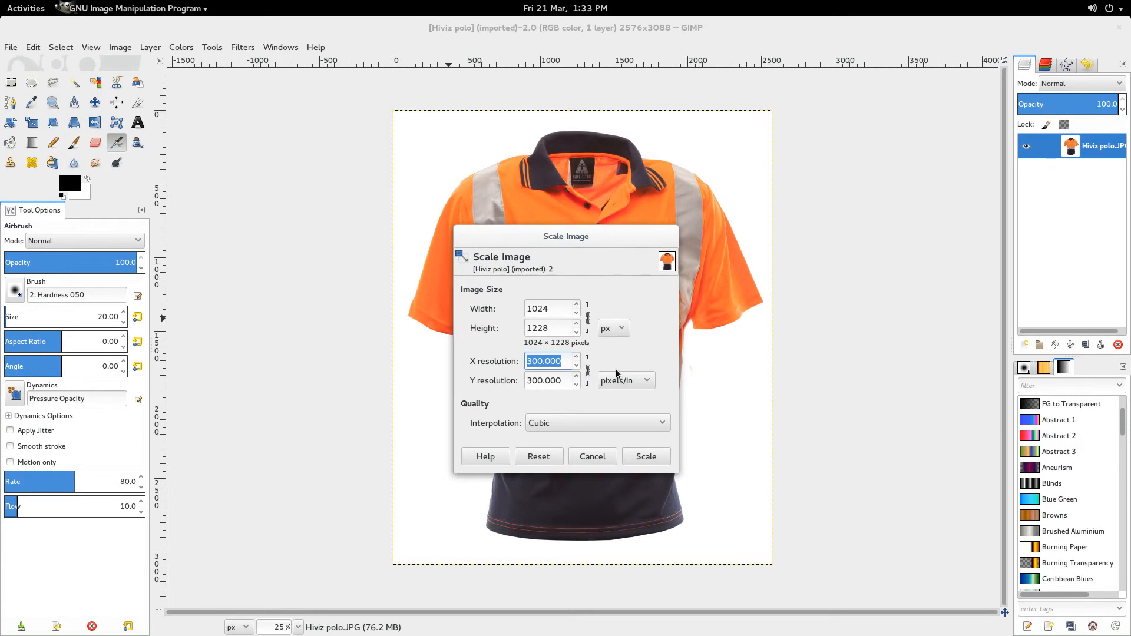
{"action": "type", "text": "96"}
{"action": "key", "text": "Tab"}
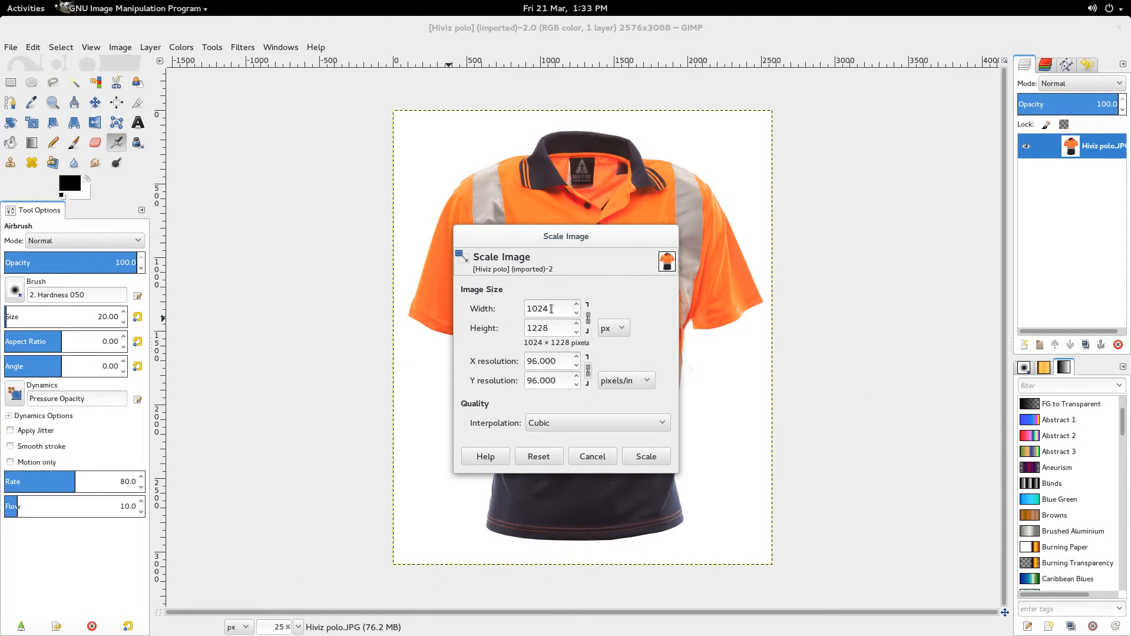
{"action": "left_click", "coordinate": [646, 457]}
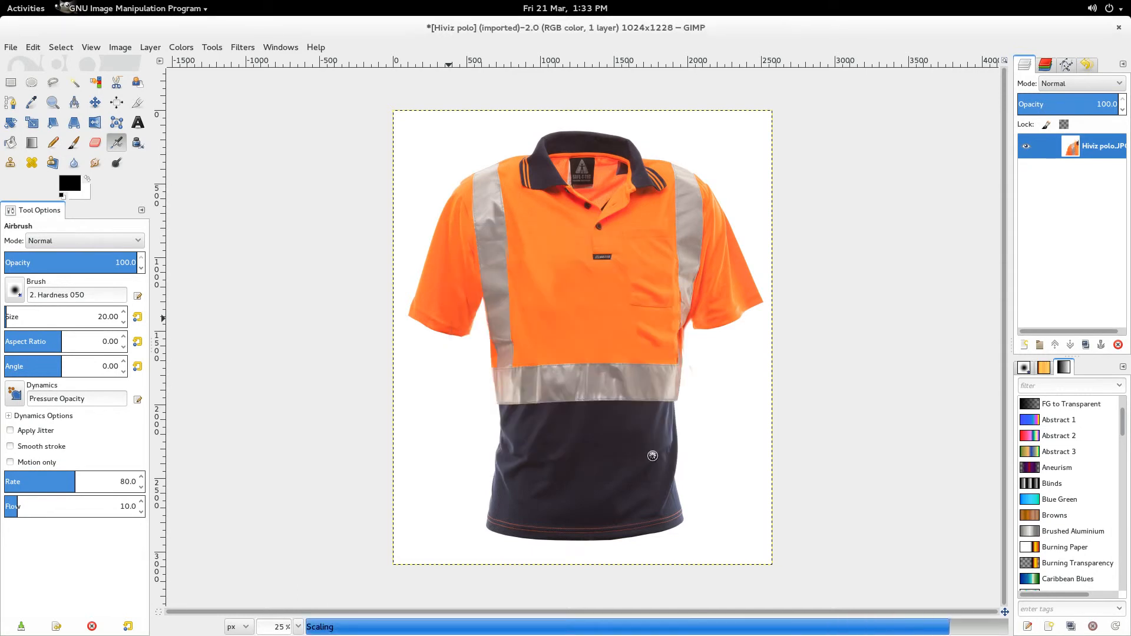
Start exporting the scaled image into the survivall folder, changing the base file name to hiviz-polo in lowercase with a hyphen
{"action": "left_click", "coordinate": [298, 627]}
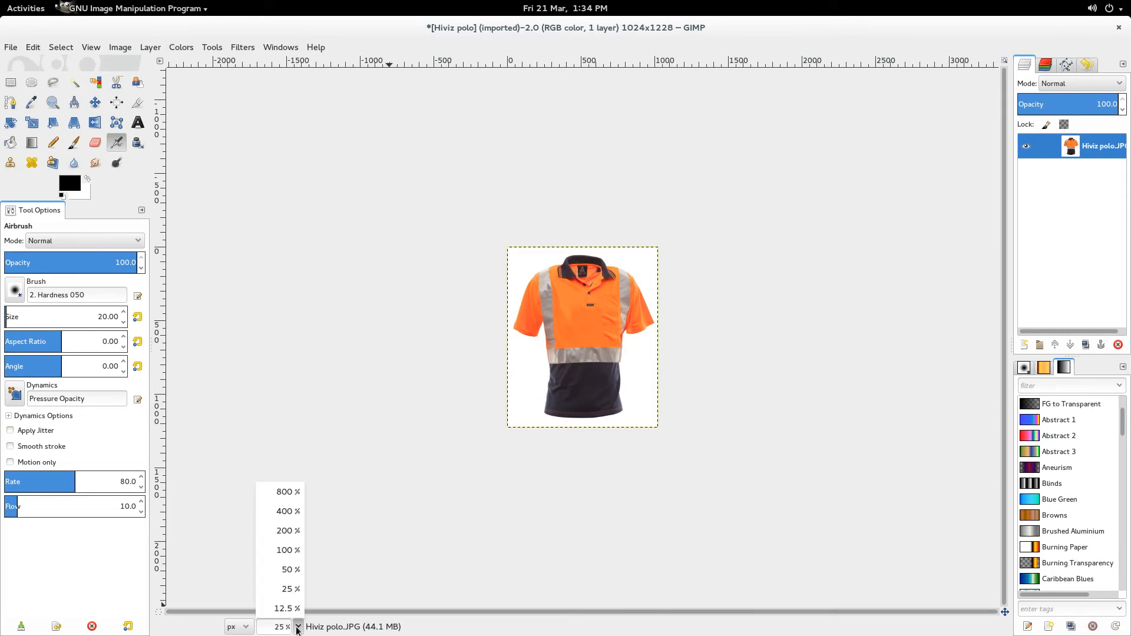
{"action": "left_click", "coordinate": [288, 549]}
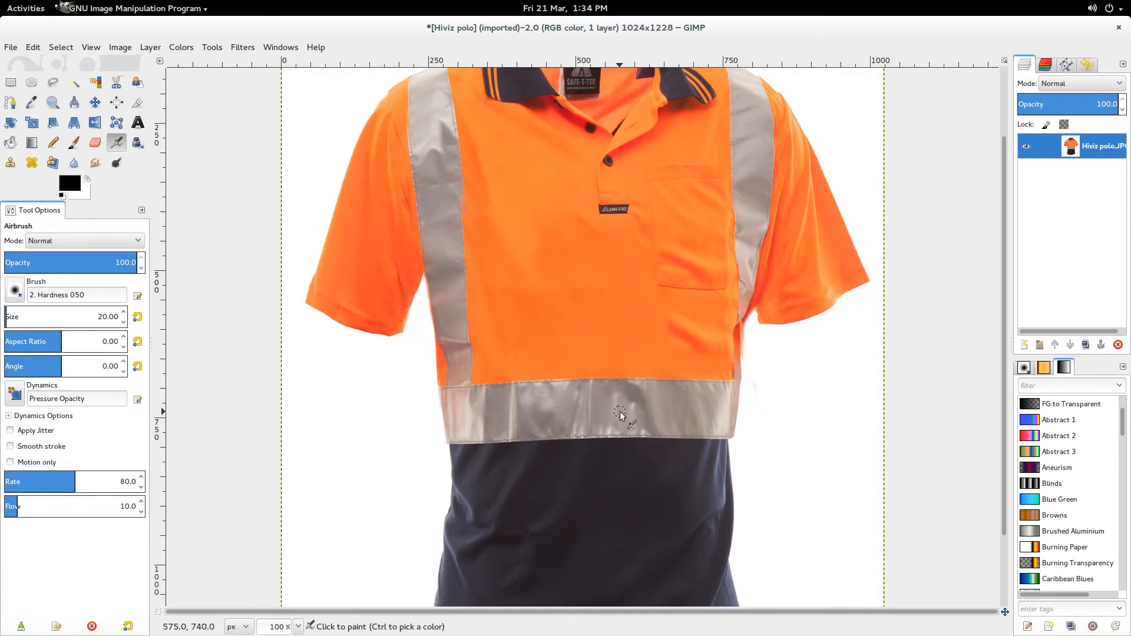
{"action": "left_click", "coordinate": [10, 48]}
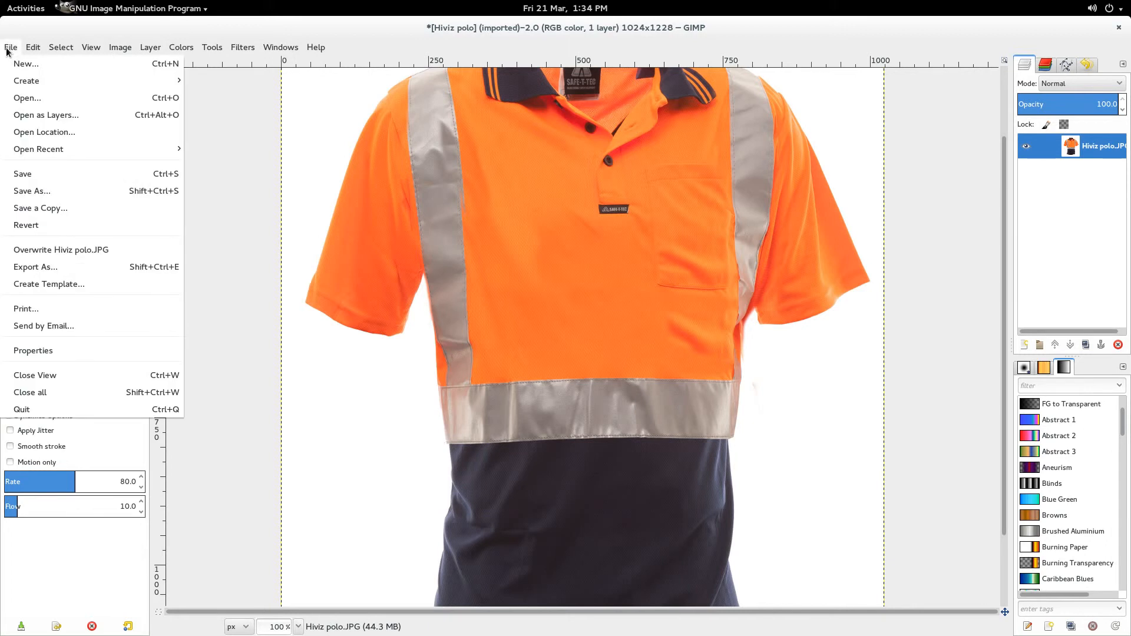
{"action": "left_click", "coordinate": [20, 270]}
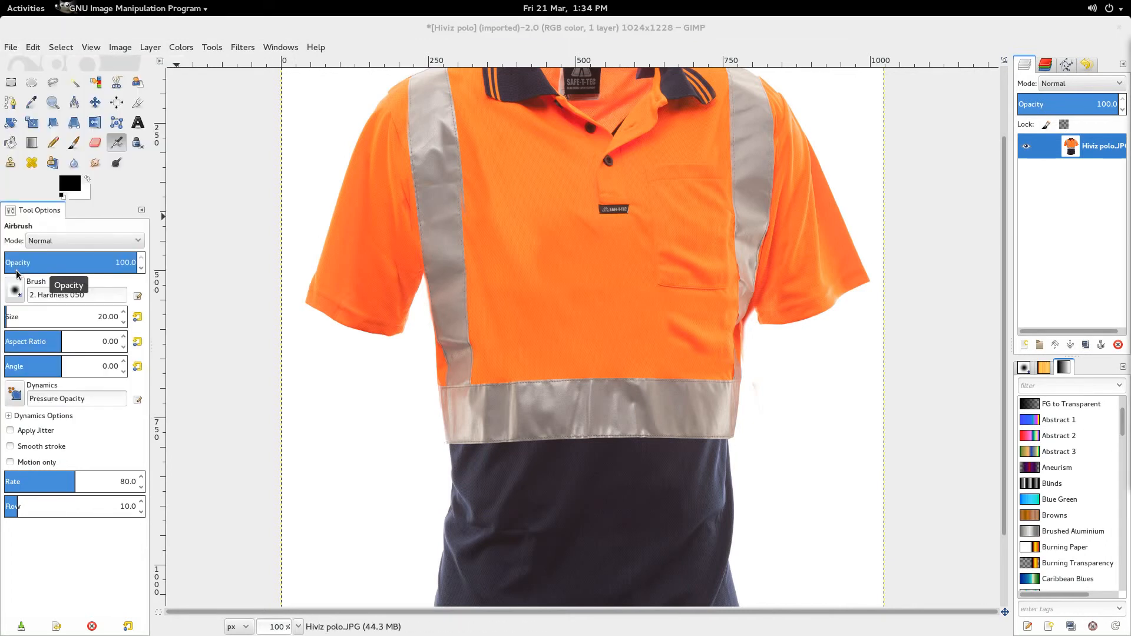
{"action": "left_click_drag", "start_coordinate": [1130, 42], "coordinate": [450, 87]}
{"action": "left_click", "coordinate": [299, 115]}
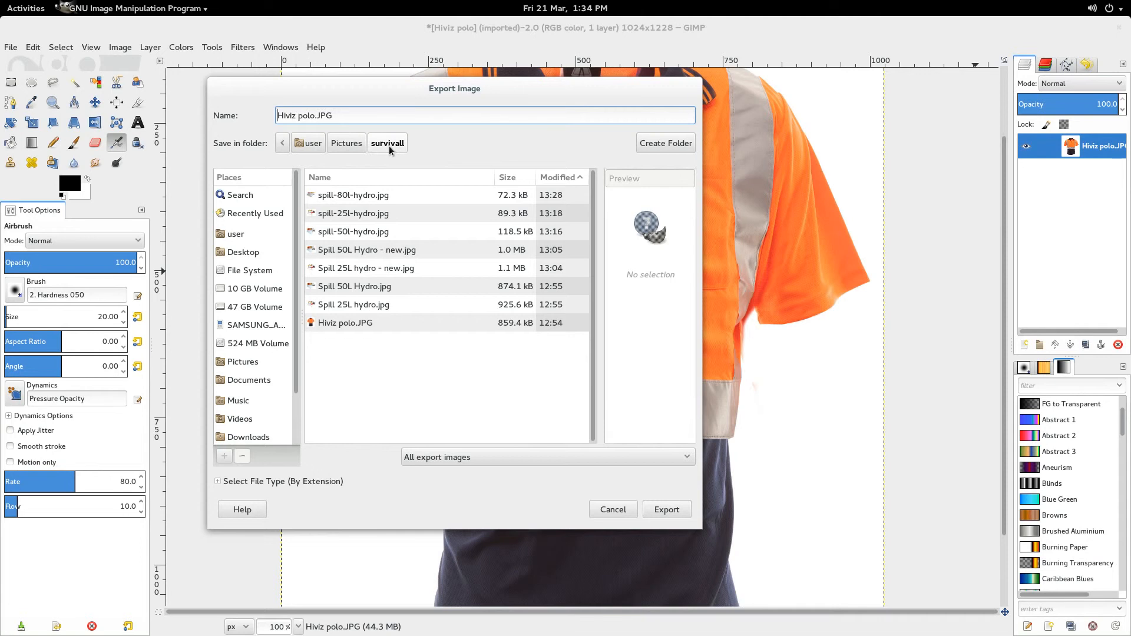
{"action": "key", "text": "Delete"}
{"action": "type", "text": "h"}
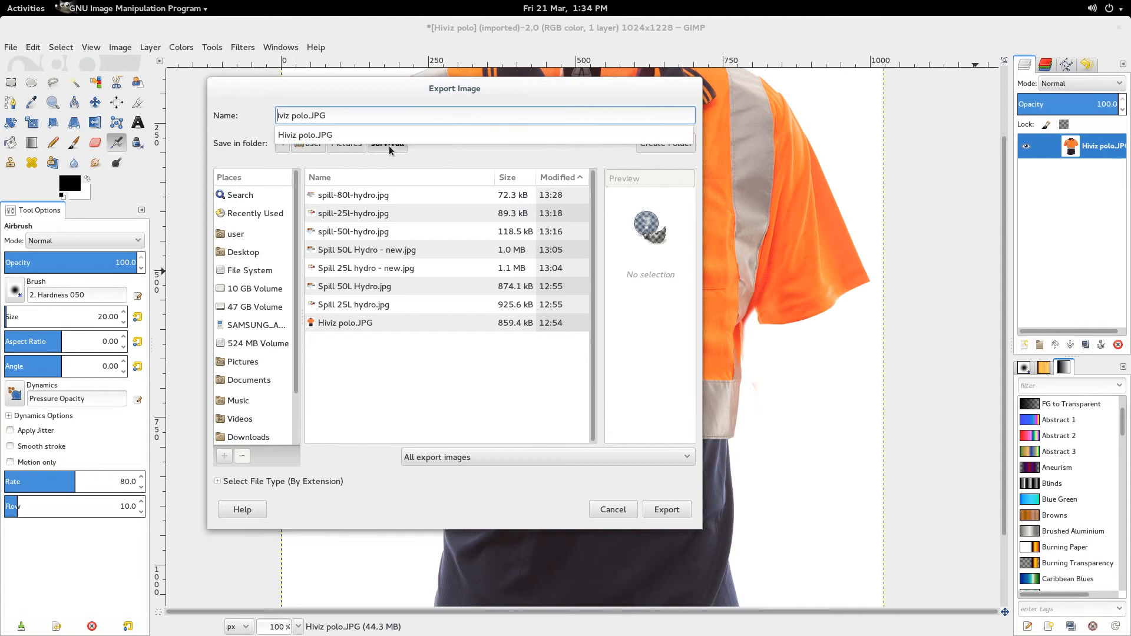
{"action": "key", "text": "Right"}
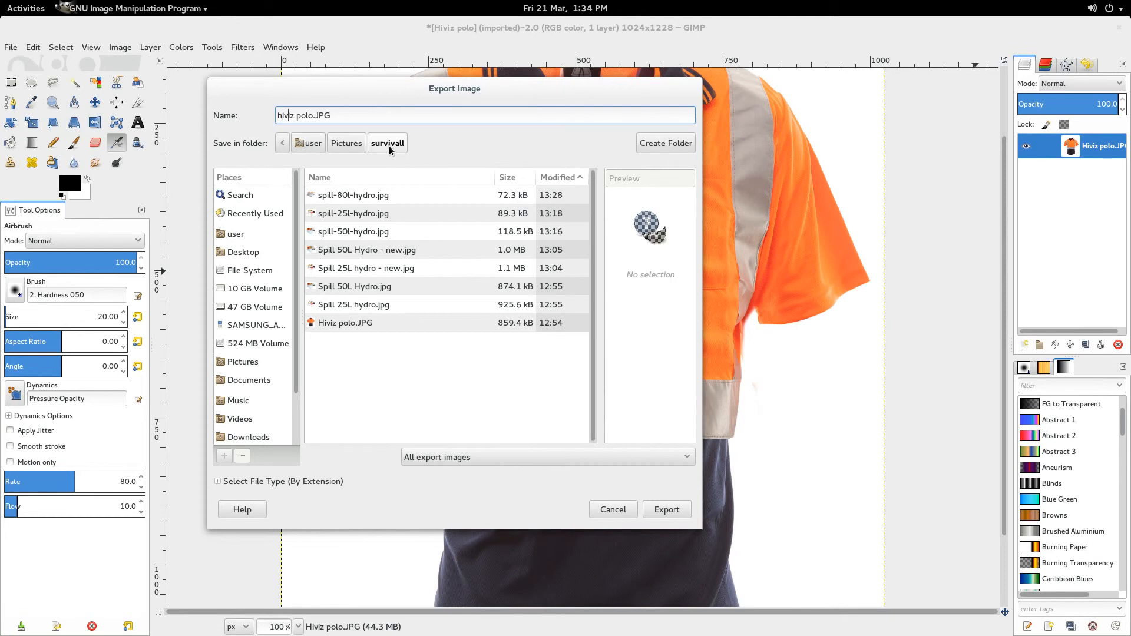
{"action": "key", "text": "Delete"}
{"action": "type", "text": "-"}
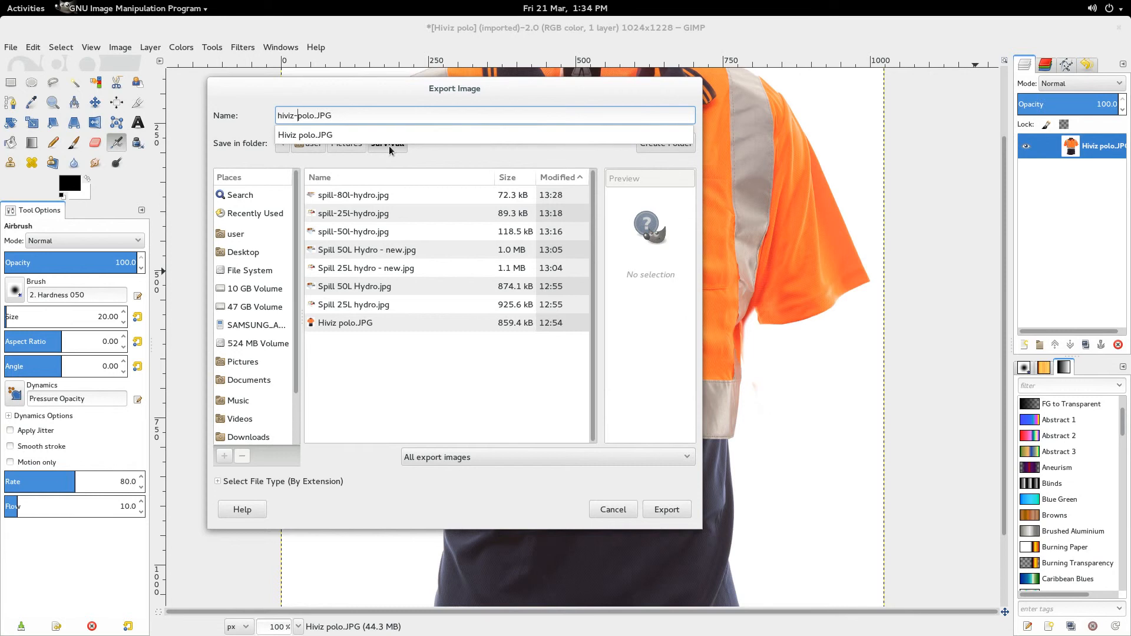
Change the export file's extension to lowercase jpg
{"action": "key", "text": "End"}
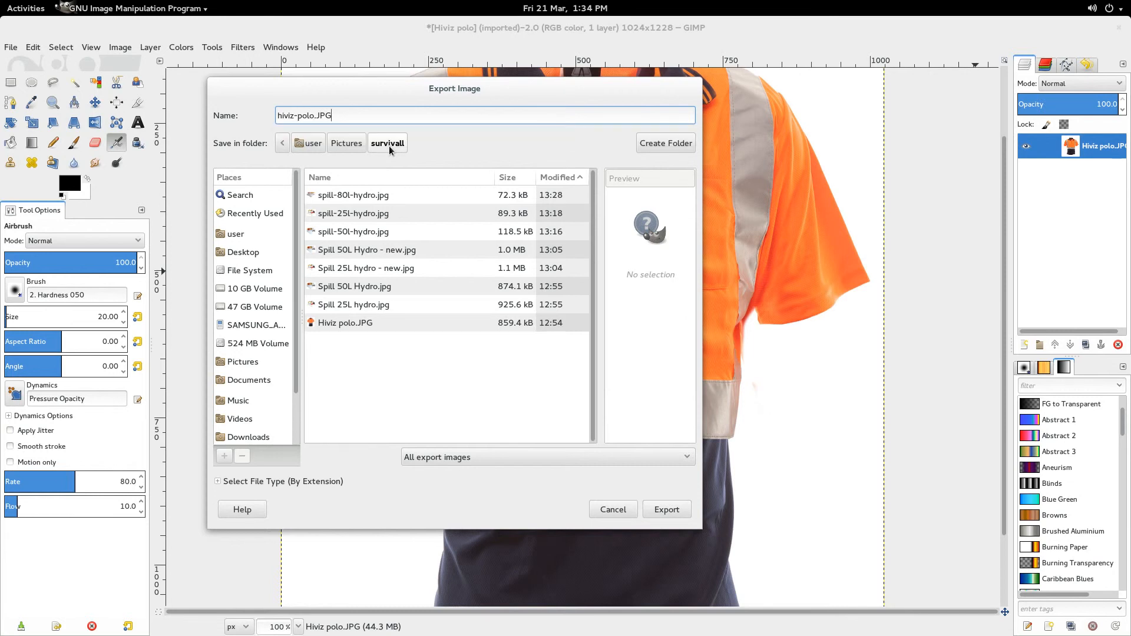
{"action": "key", "text": "shift+Left"}
{"action": "key", "text": "shift+Left"}
{"action": "key", "text": "shift+Left"}
{"action": "type", "text": "jpg"}
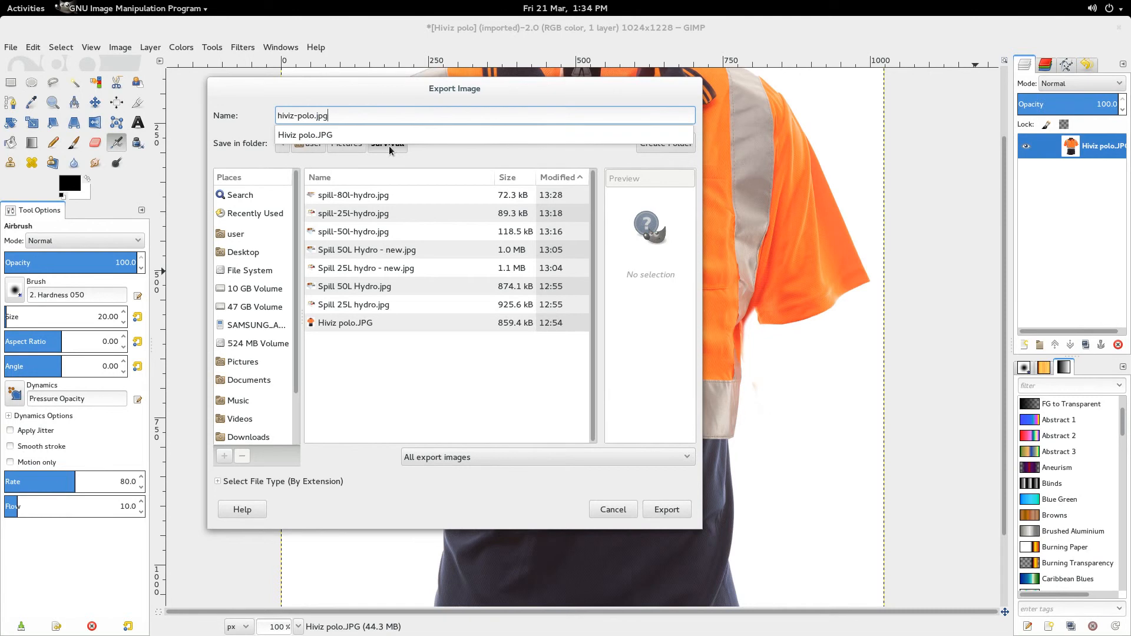
{"action": "key", "text": "ctrl+Left"}
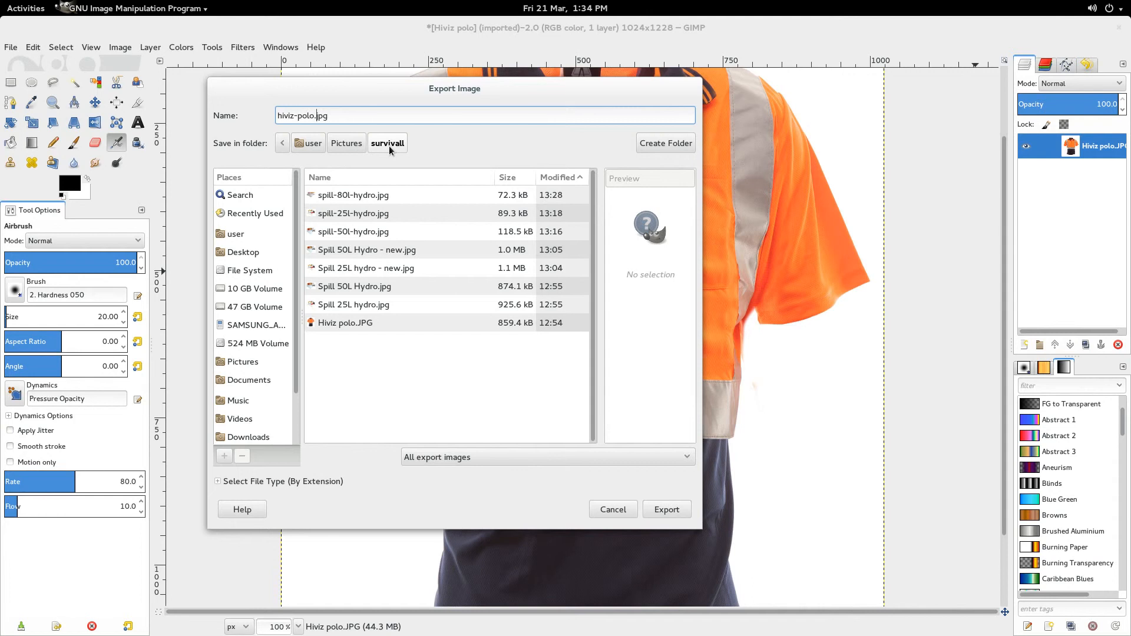
Show the advanced JPEG export options, save the current settings as defaults and return to the file naming without exporting
{"action": "left_click", "coordinate": [665, 510]}
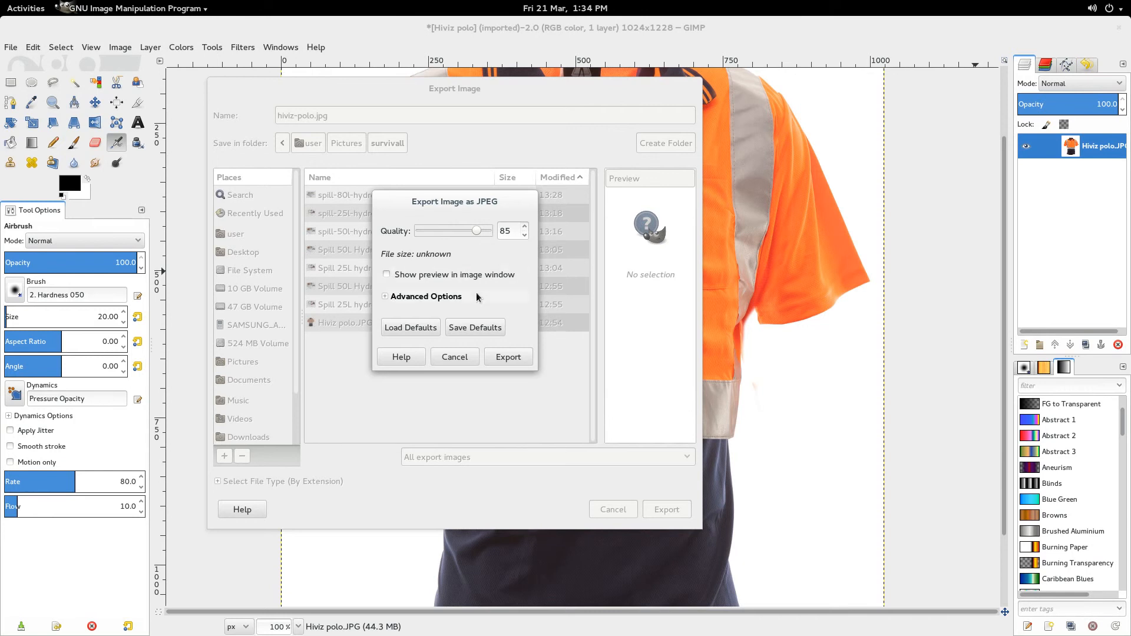
{"action": "left_click", "coordinate": [435, 300]}
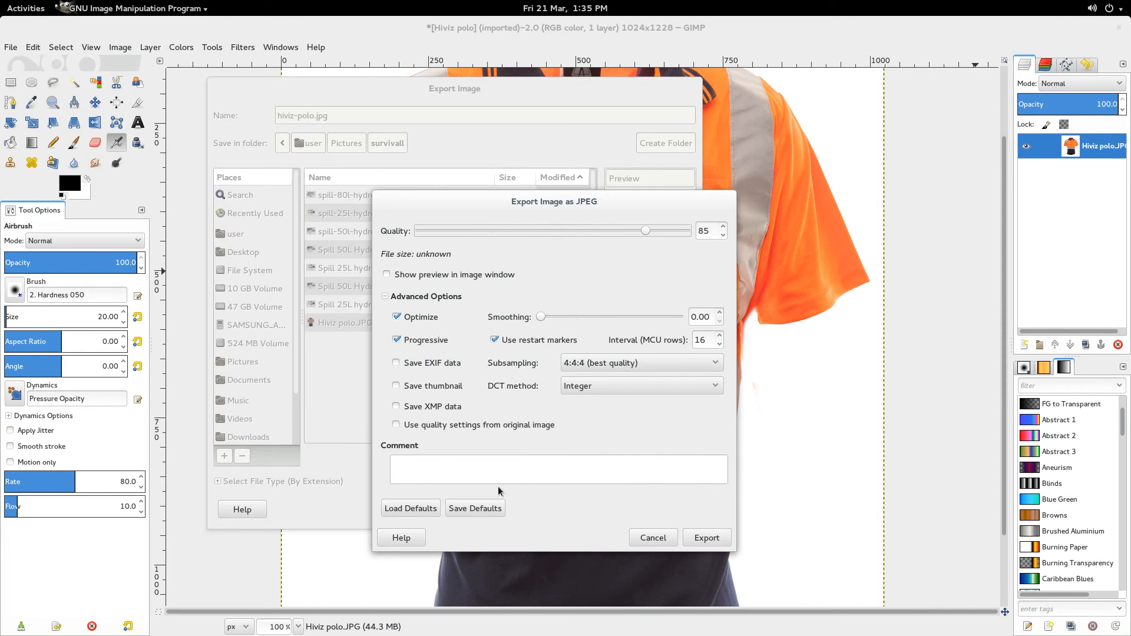
{"action": "left_click", "coordinate": [478, 510]}
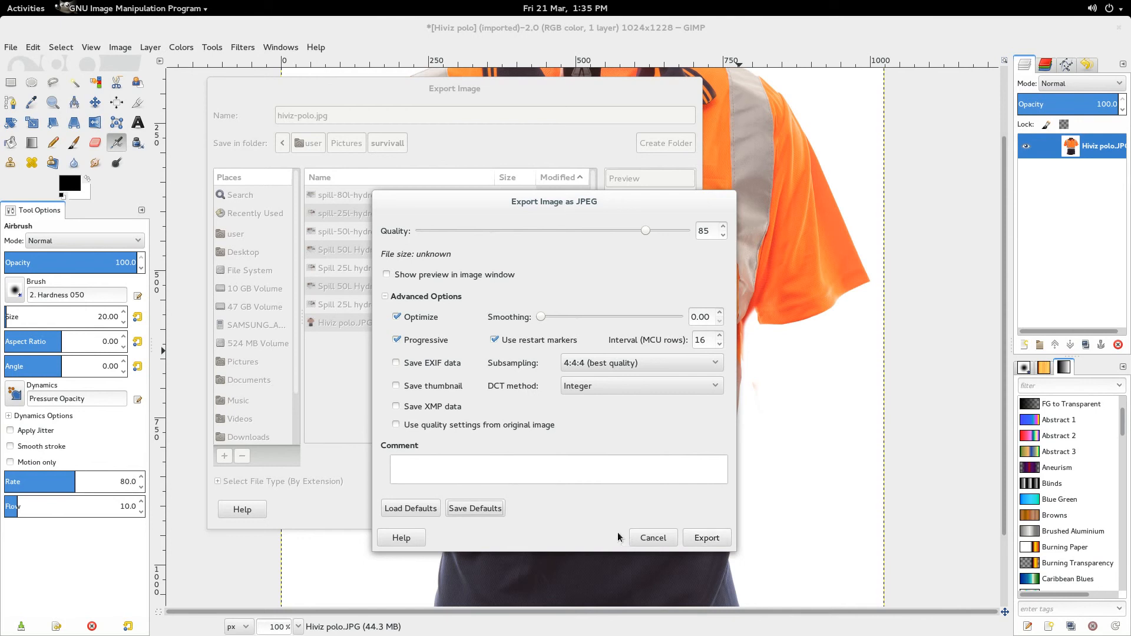
{"action": "left_click", "coordinate": [651, 538]}
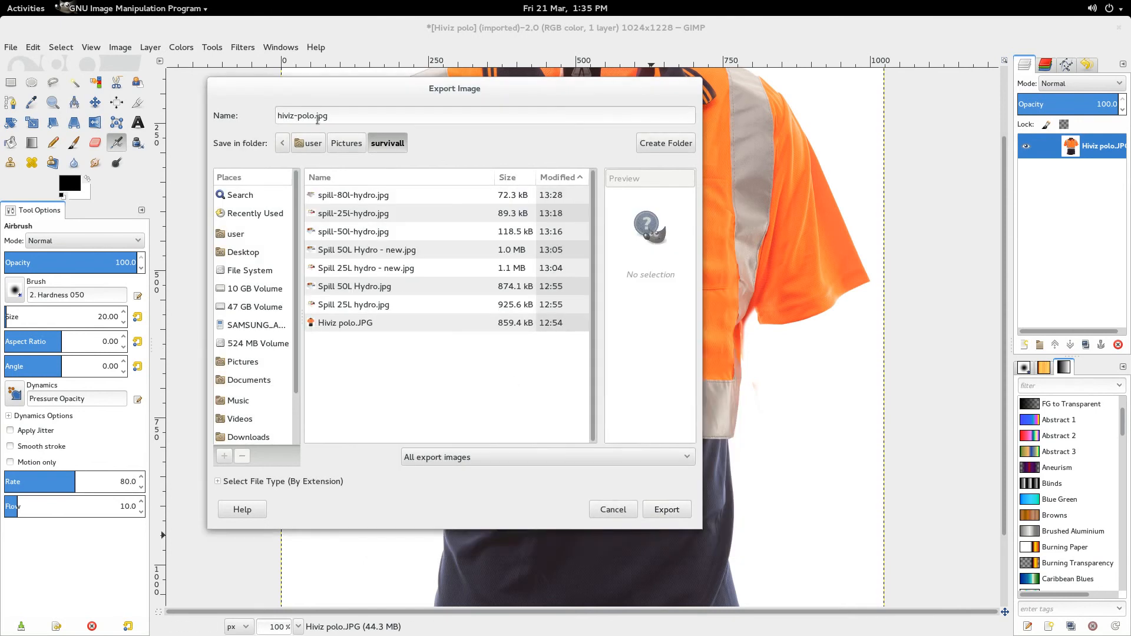
Rename the export file hiviz-polo-2.jpg and export it as JPEG with the saved default settings
{"action": "type", "text": "-2"}
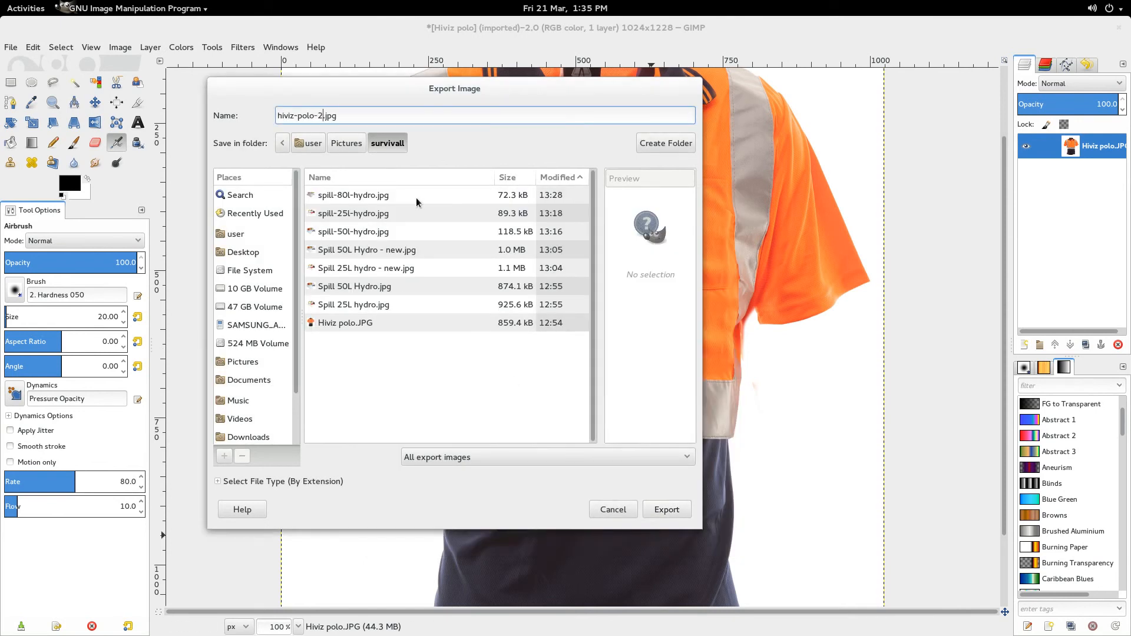
{"action": "left_click", "coordinate": [664, 510]}
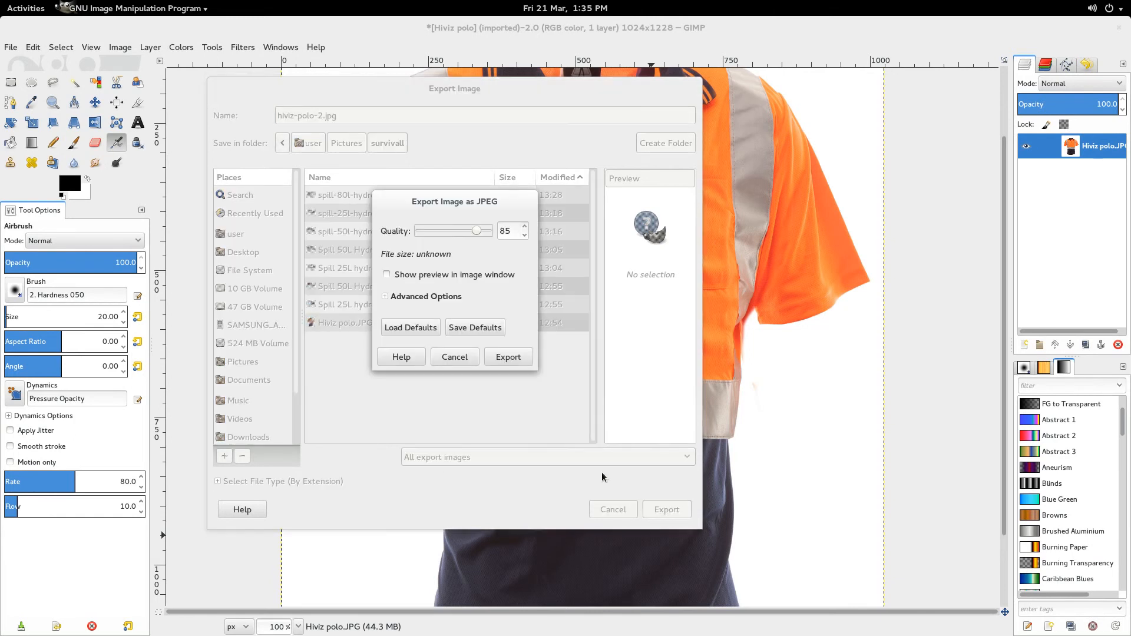
{"action": "left_click", "coordinate": [440, 298]}
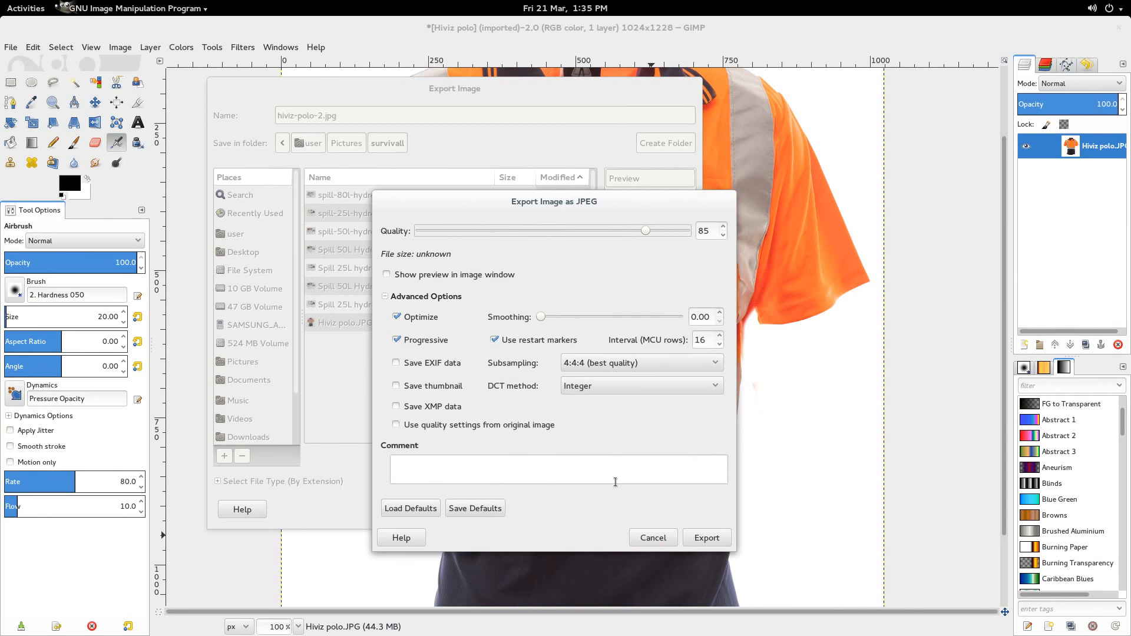
{"action": "left_click", "coordinate": [701, 538]}
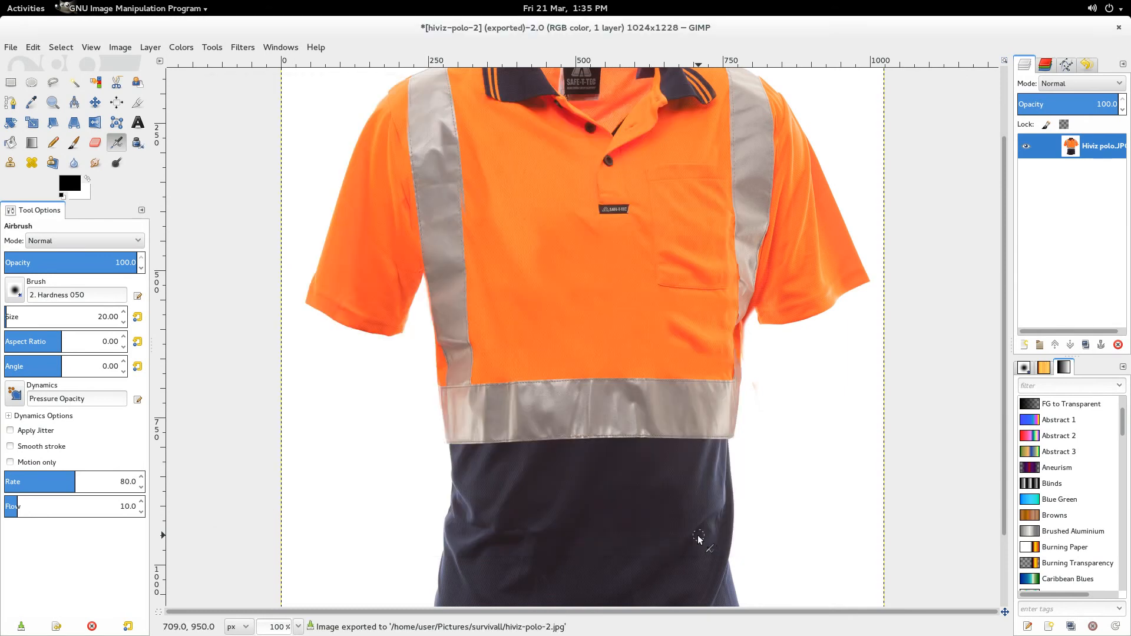
Switch to the Files window with the survivall folder, bring it fully into view and sort the images by name
{"action": "key", "text": "alt+Tab"}
{"action": "key", "text": "alt+Tab"}
{"action": "key", "text": "alt+Tab"}
{"action": "key", "text": "alt+Tab"}
{"action": "key", "text": "alt+Tab"}
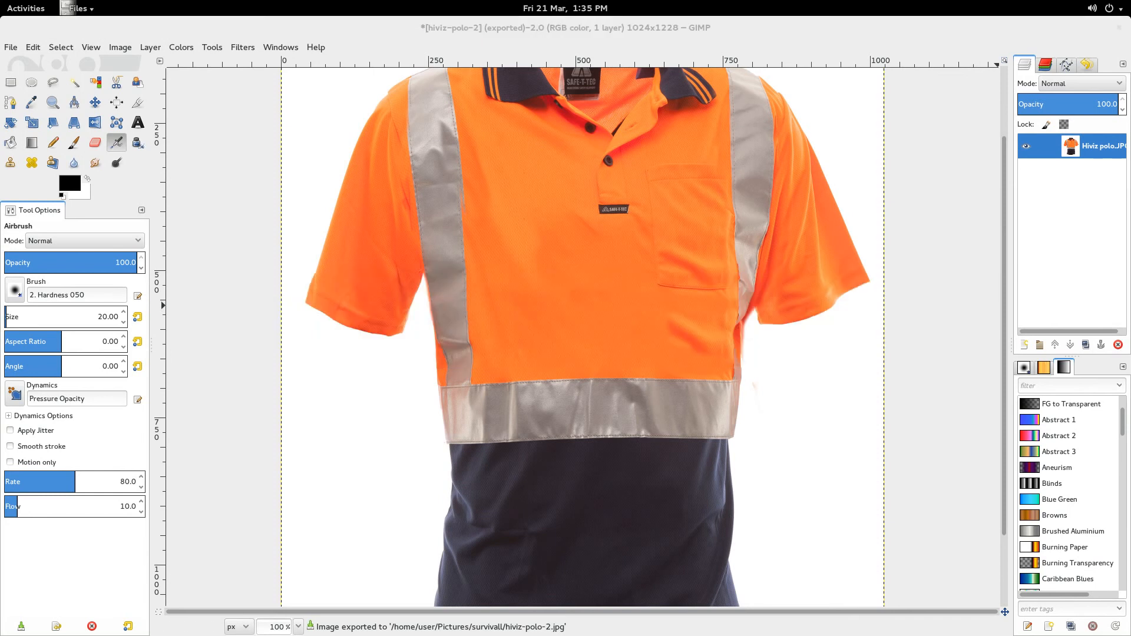
{"action": "left_click_drag", "start_coordinate": [1130, 101], "coordinate": [394, 99]}
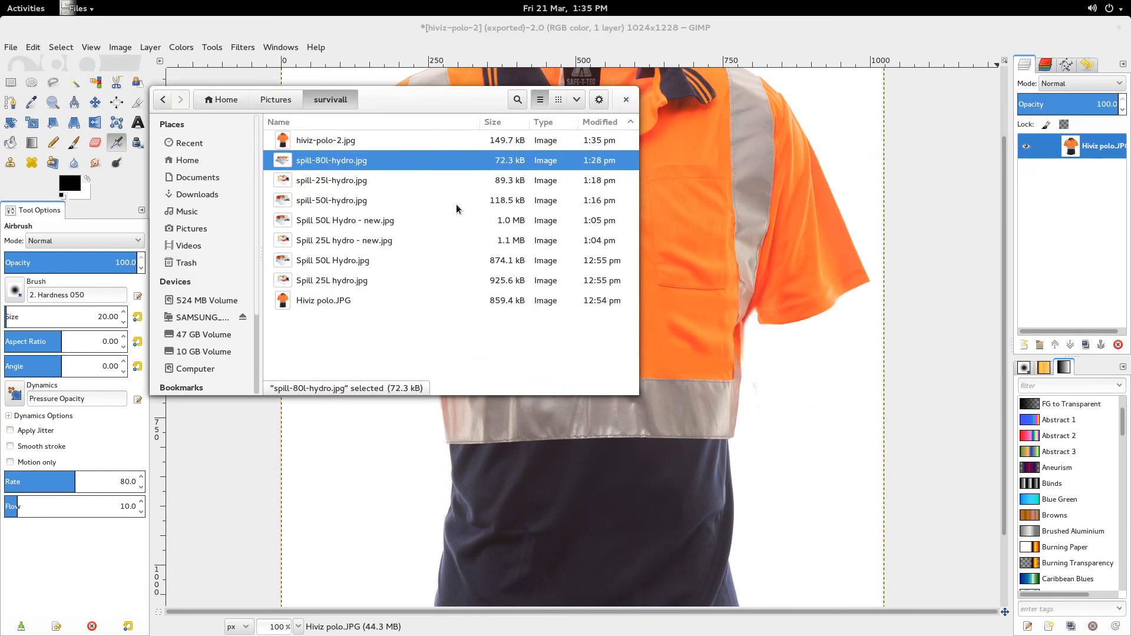
{"action": "left_click", "coordinate": [321, 122]}
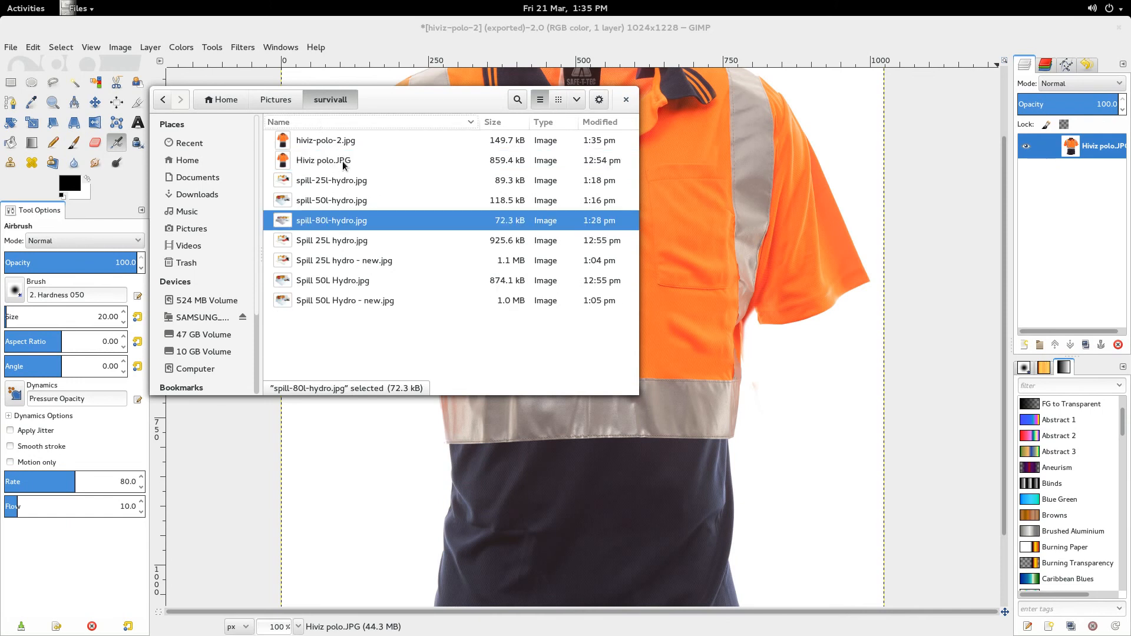